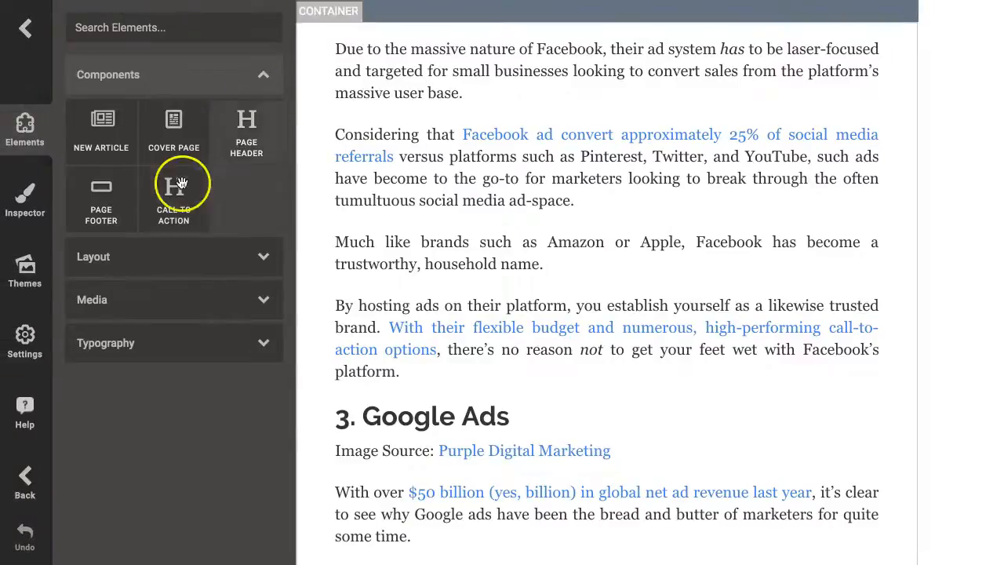
- Apply the Sandstone theme to the document
scroll(460, 353, down, 2)
scroll(436, 374, up, 1)
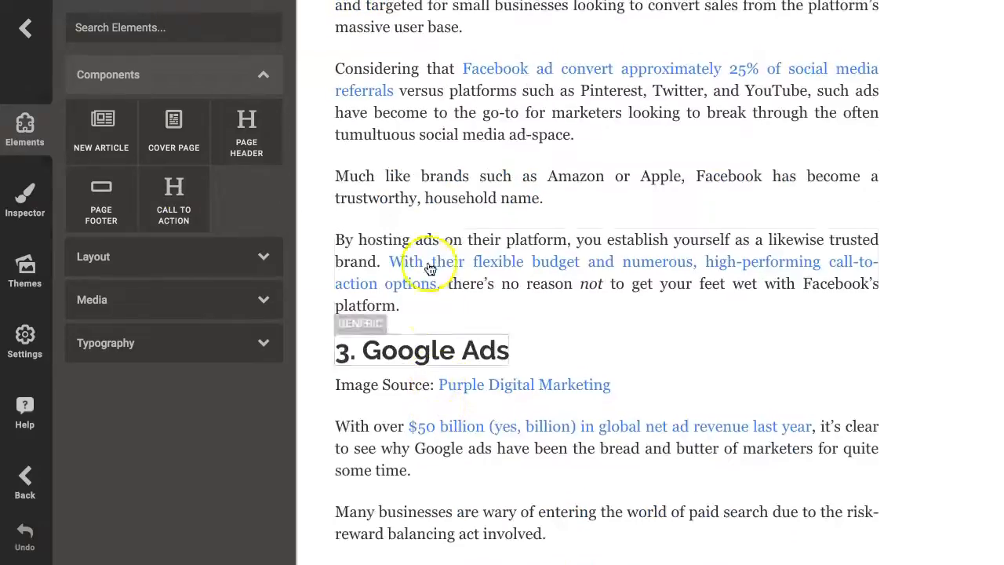
click(18, 276)
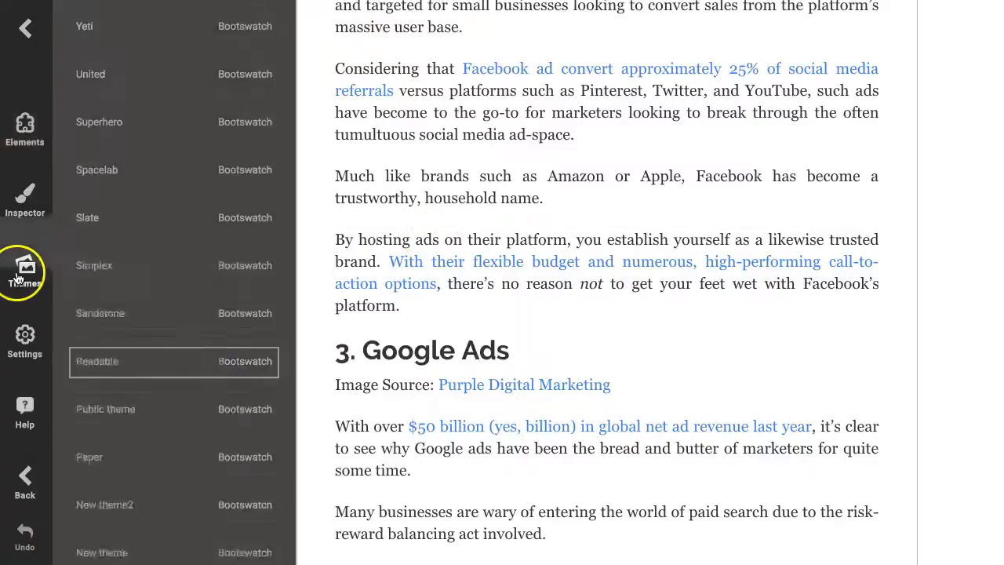
scroll(153, 345, down, 2)
scroll(171, 367, down, 10)
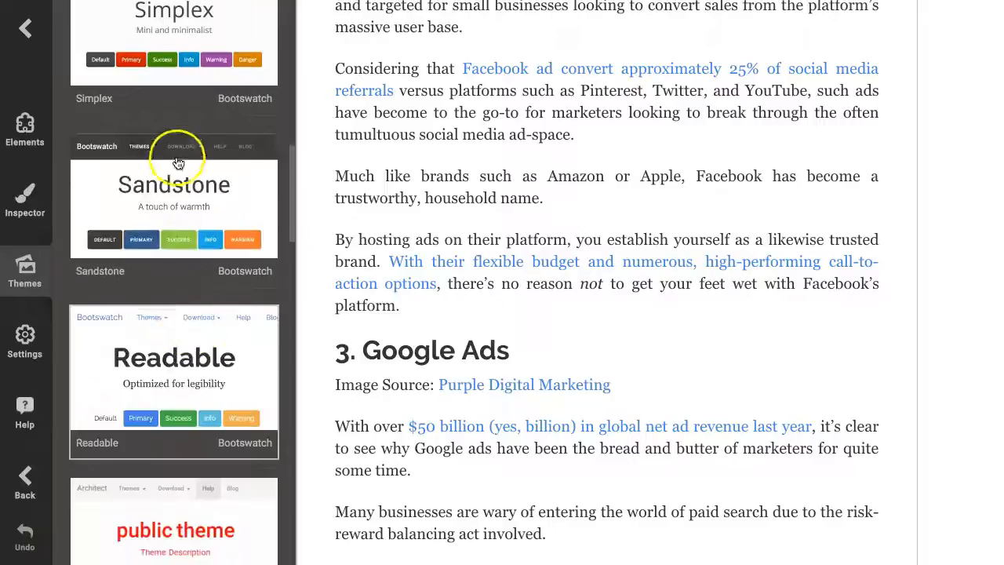
click(203, 201)
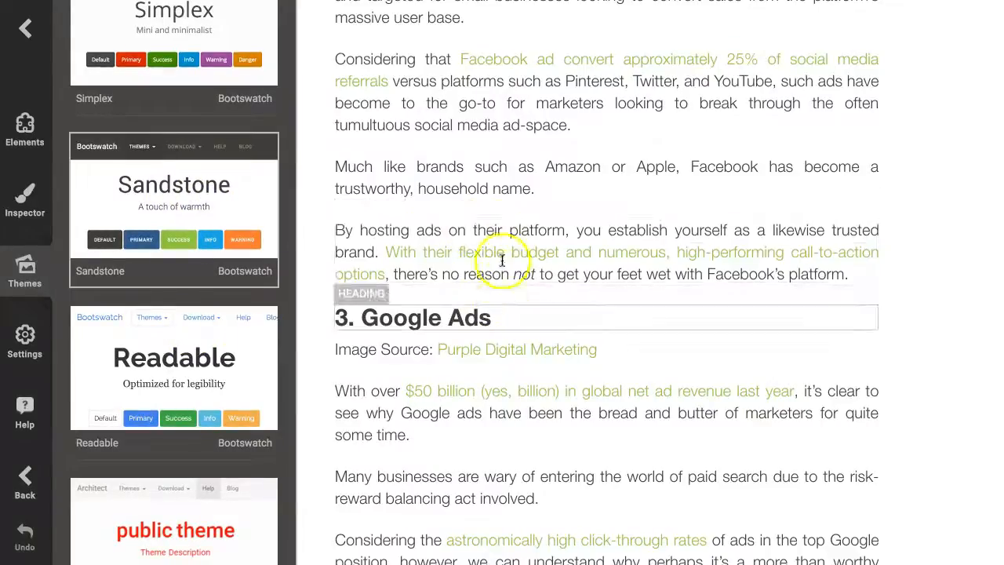
scroll(486, 157, up, 1)
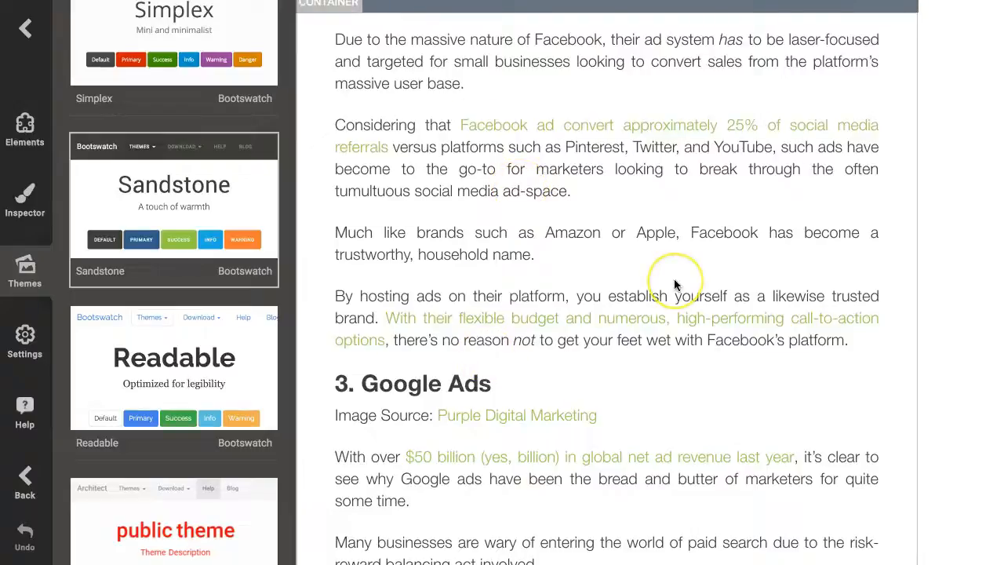
scroll(652, 413, up, 5)
scroll(651, 413, down, 5)
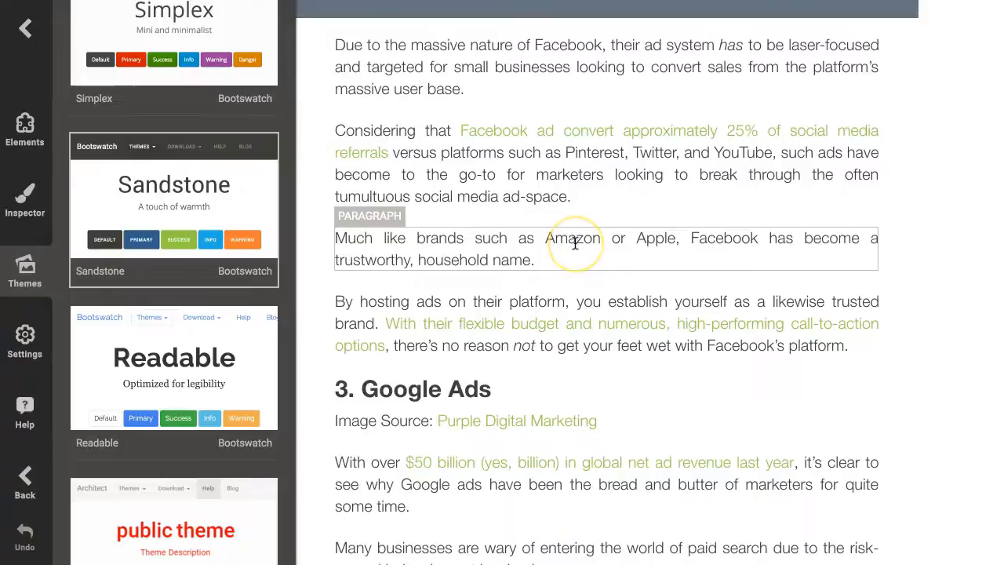
- Select the paragraph beginning "Much like brands such as Amazon" and open its text style settings
click(530, 253)
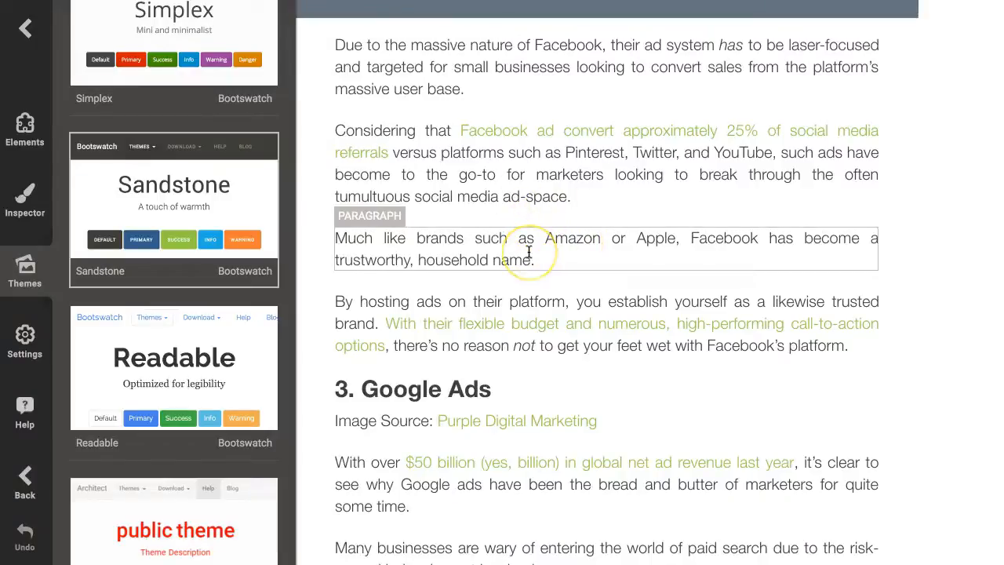
click(486, 137)
click(440, 207)
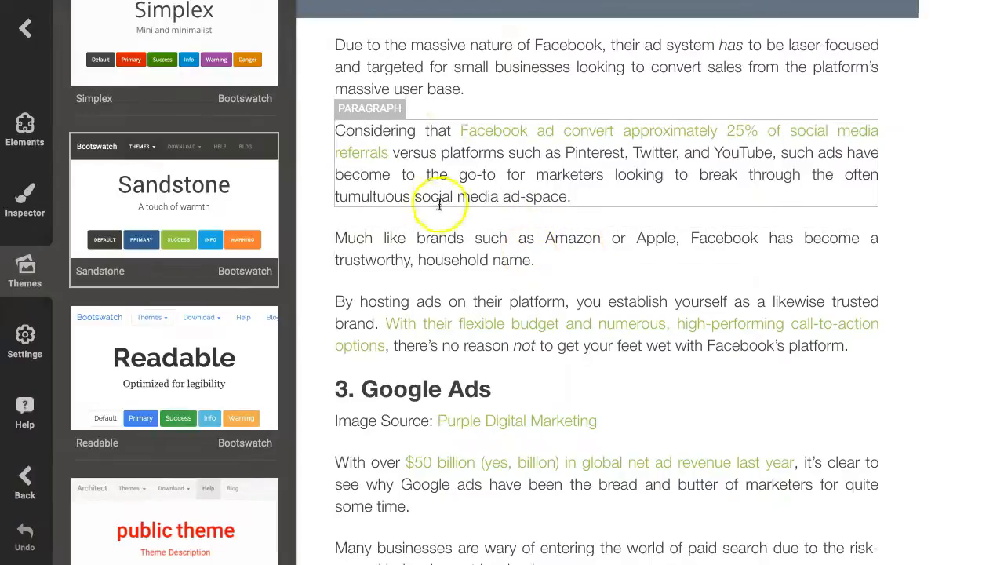
click(447, 244)
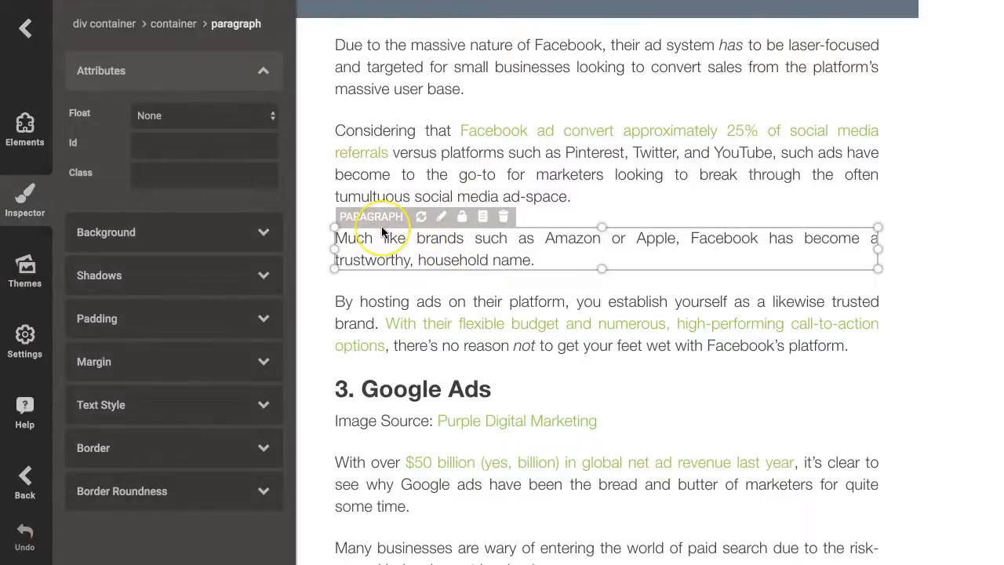
click(365, 239)
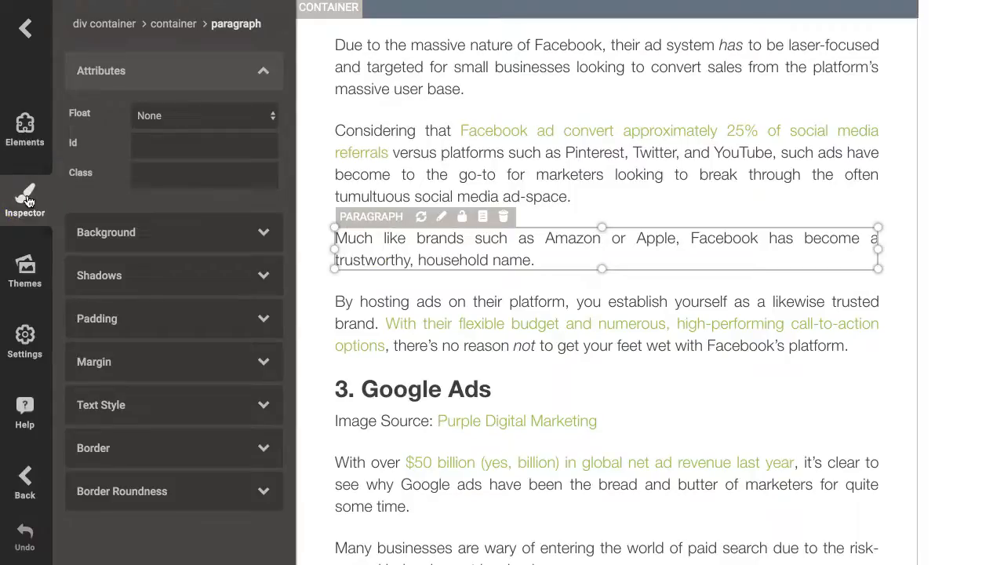
click(110, 405)
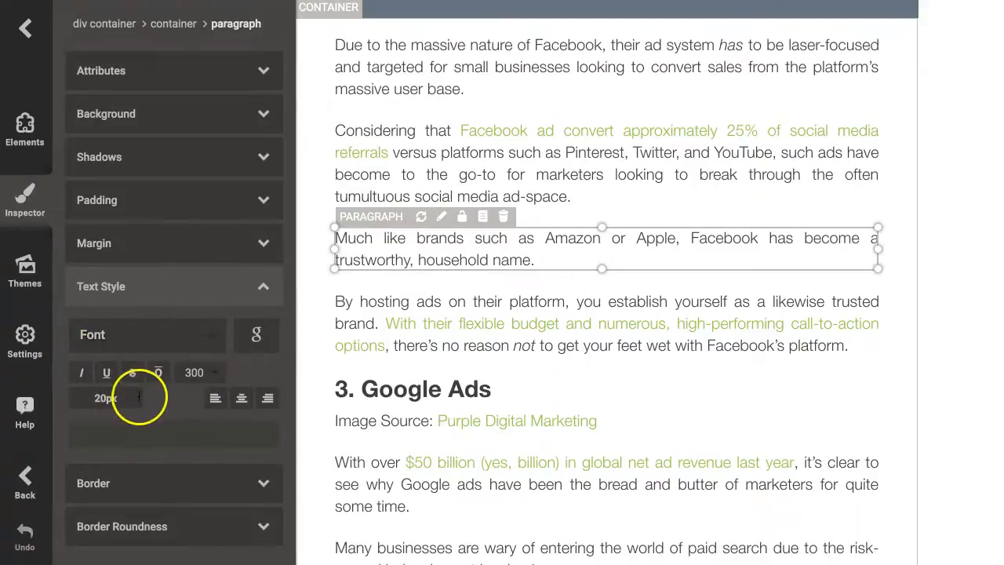
- Browse pages 5 and 7 of the Google fonts library, search it for "serif" and examine the matching fonts
click(257, 339)
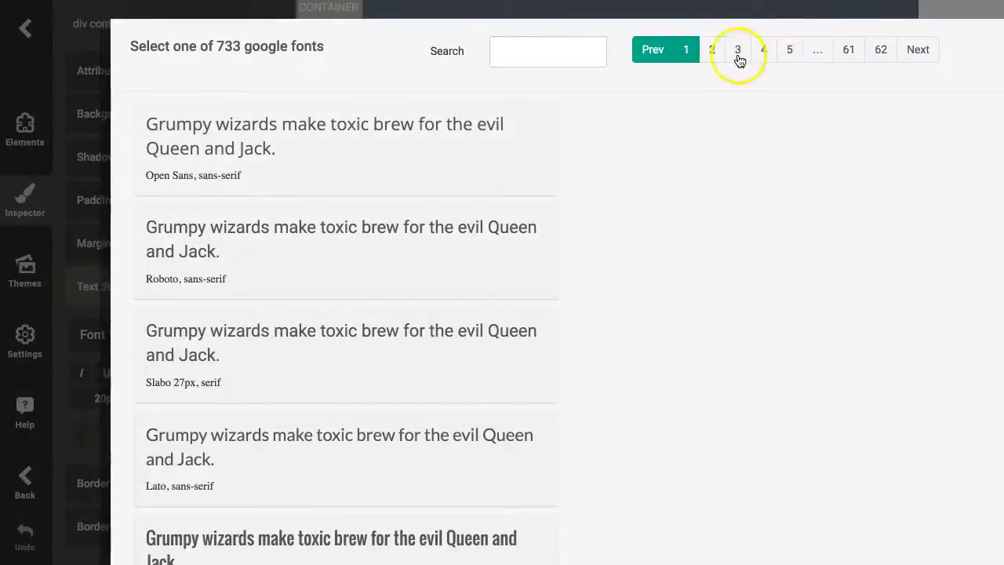
click(790, 52)
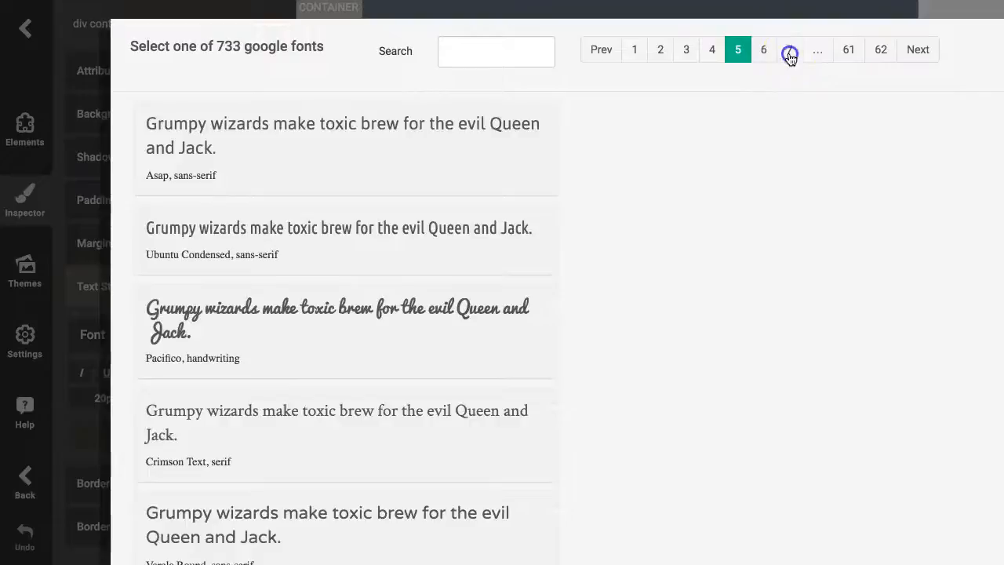
click(790, 53)
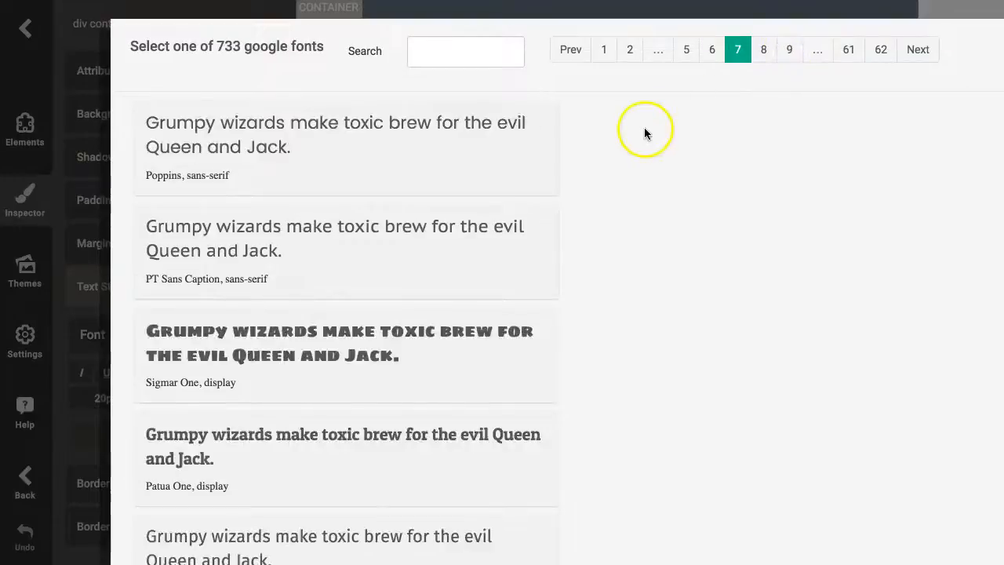
click(433, 55)
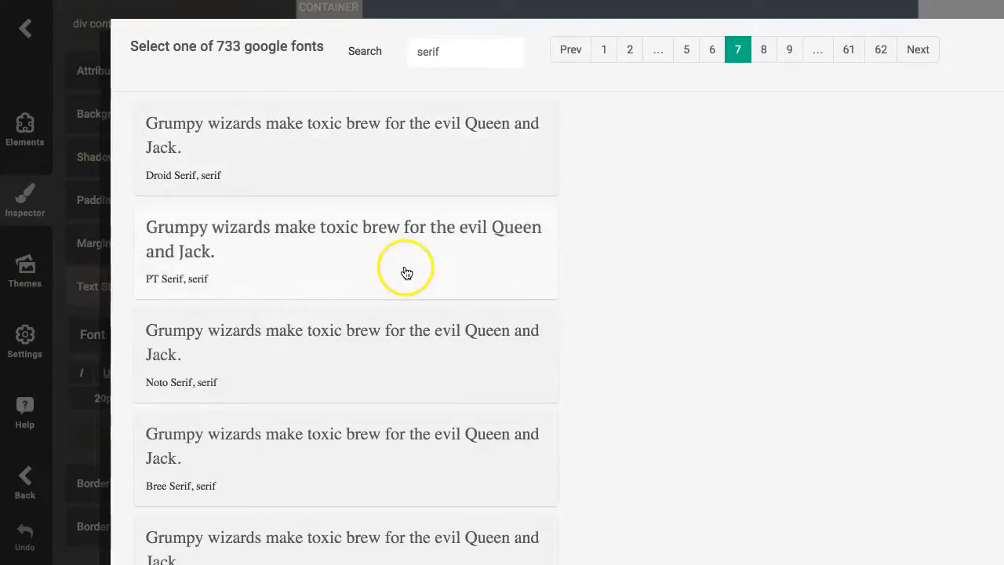
scroll(405, 271, down, 2)
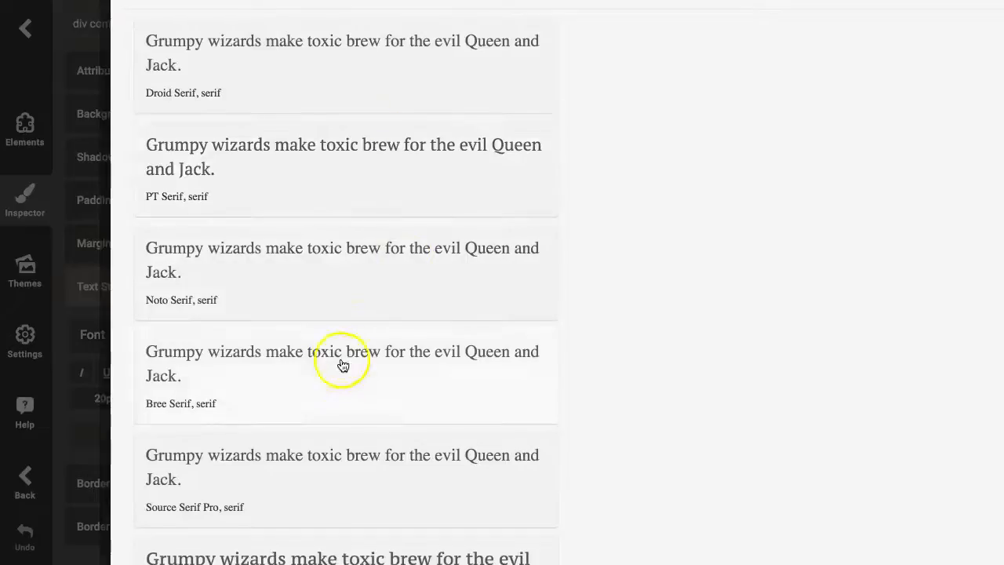
scroll(341, 363, down, 3)
scroll(388, 186, up, 3)
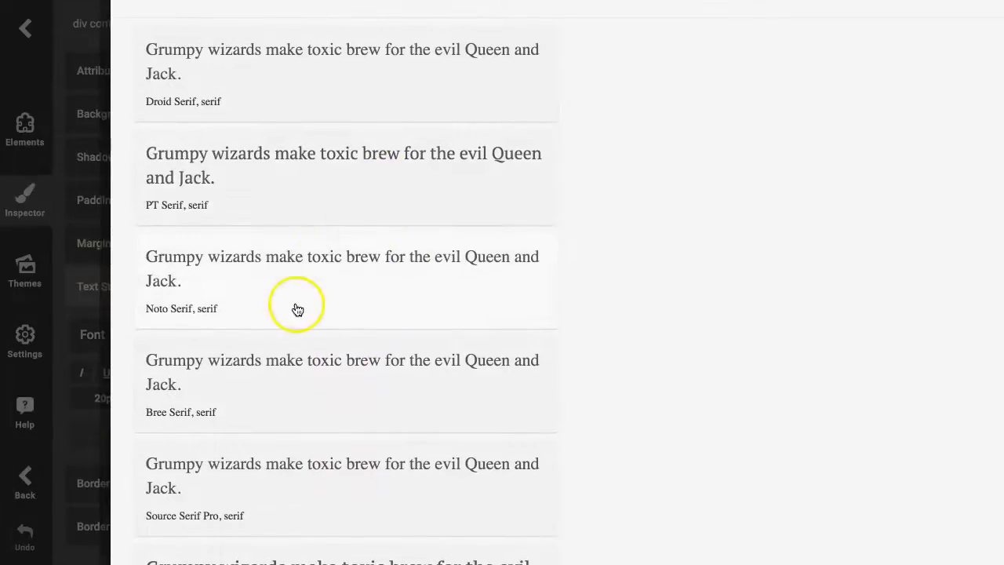
scroll(293, 306, down, 1)
scroll(416, 233, up, 3)
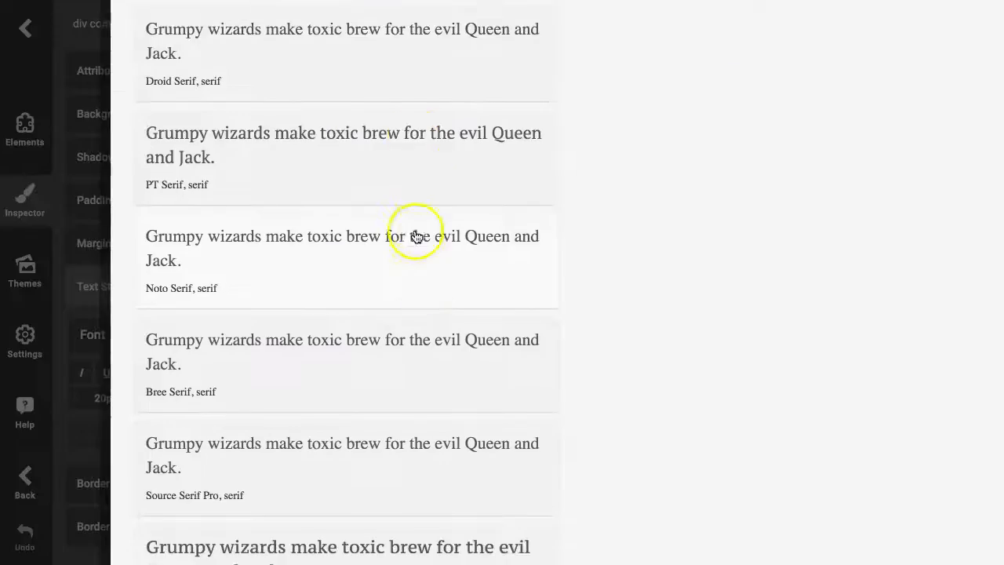
- Search the Google fonts for "noto" and choose Noto Serif for the paragraph text
click(427, 48)
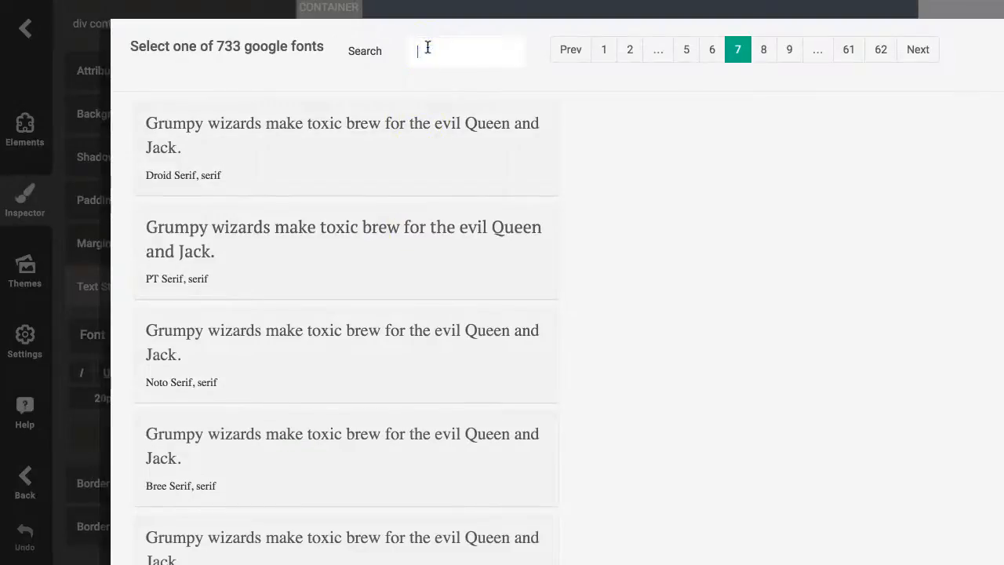
text(noto)
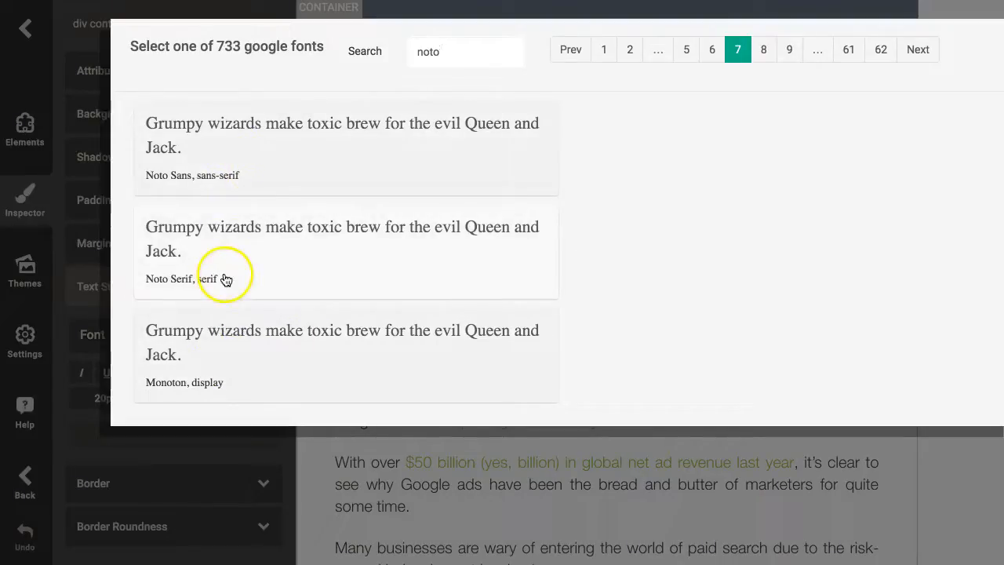
click(335, 284)
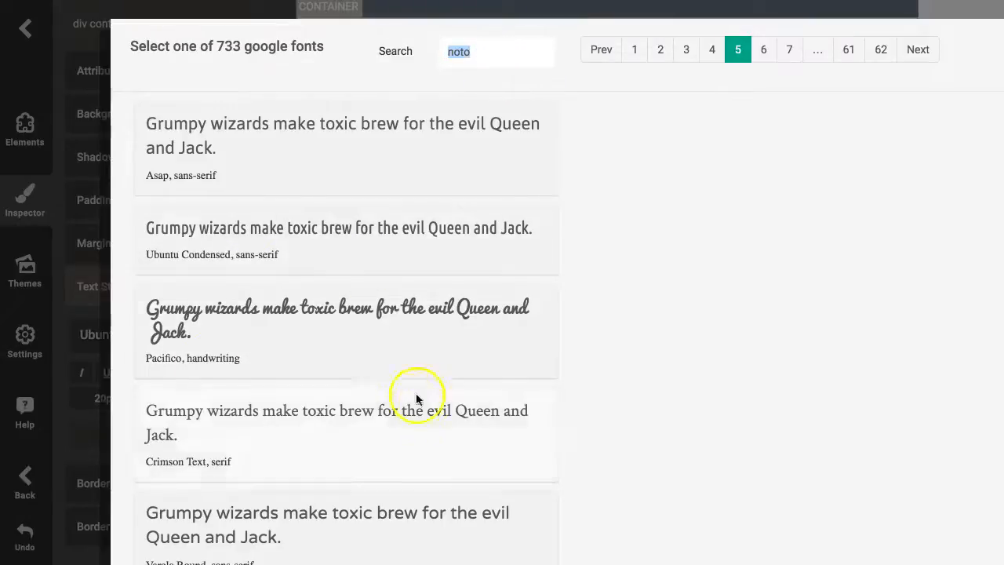
- Set the body paragraphs' font to the Pacifico handwriting Google font
click(342, 320)
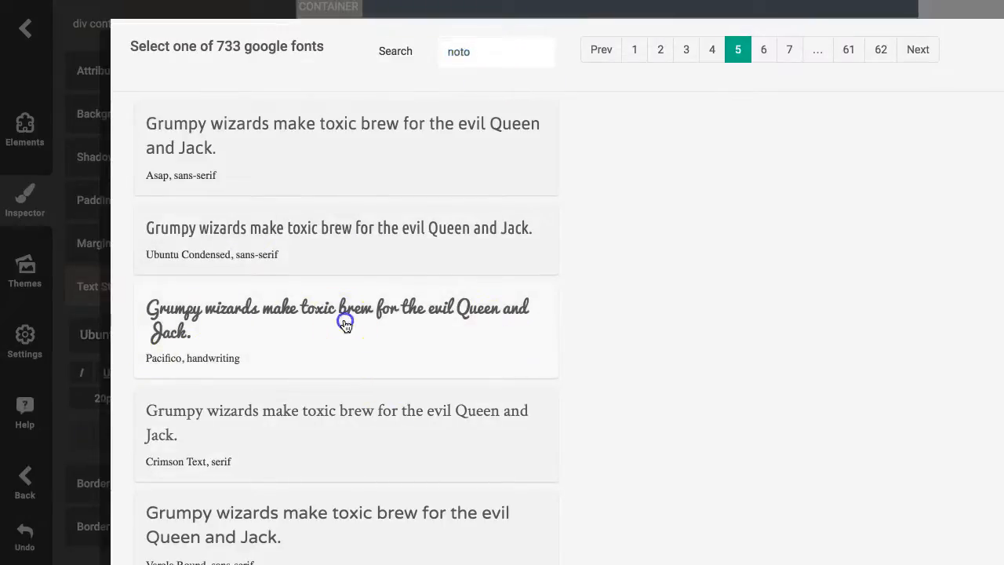
scroll(704, 381, down, 8)
scroll(712, 274, up, 4)
scroll(712, 275, up, 5)
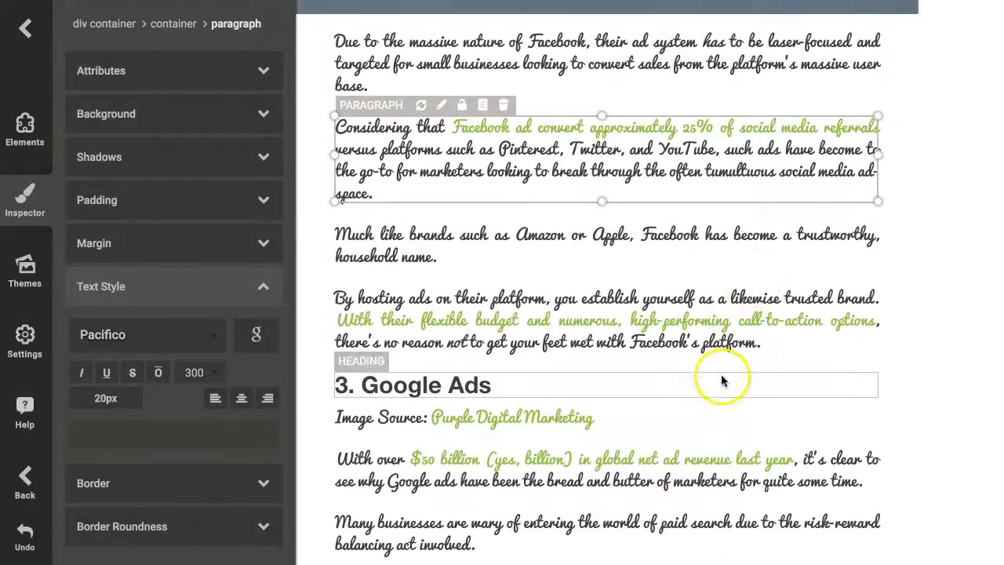
- Set the body paragraphs' font to the Asap sans-serif Google font
click(257, 339)
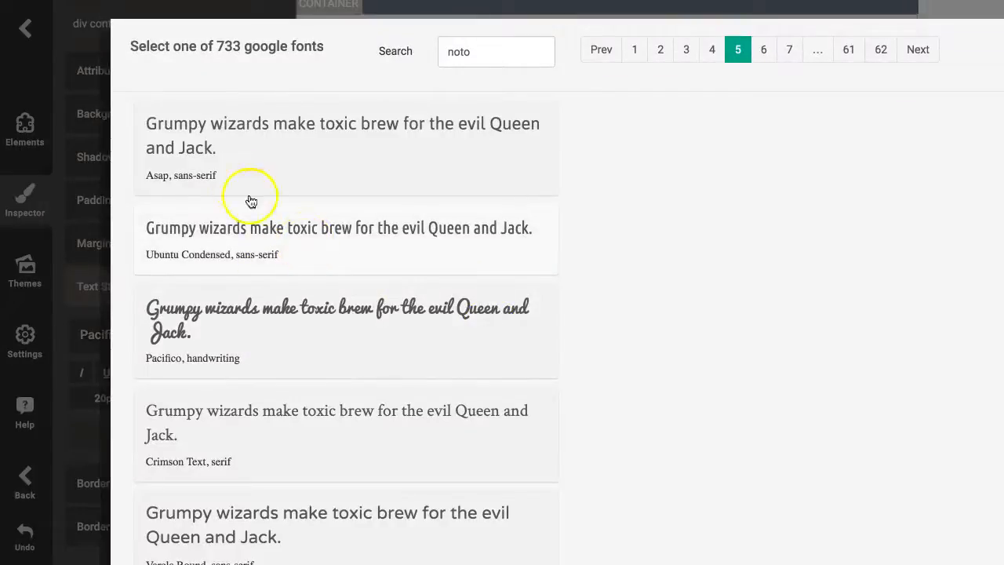
click(310, 149)
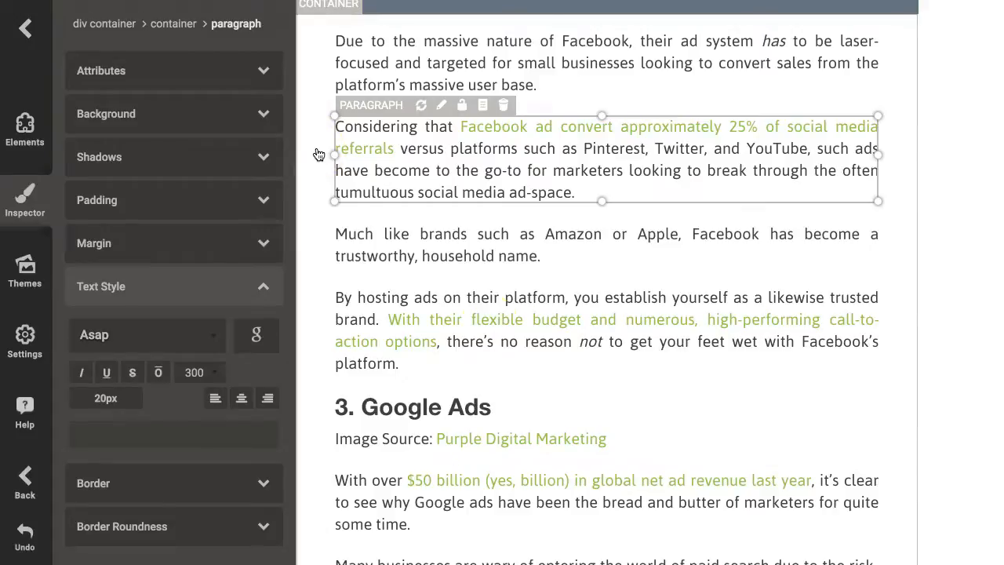
scroll(318, 154, down, 1)
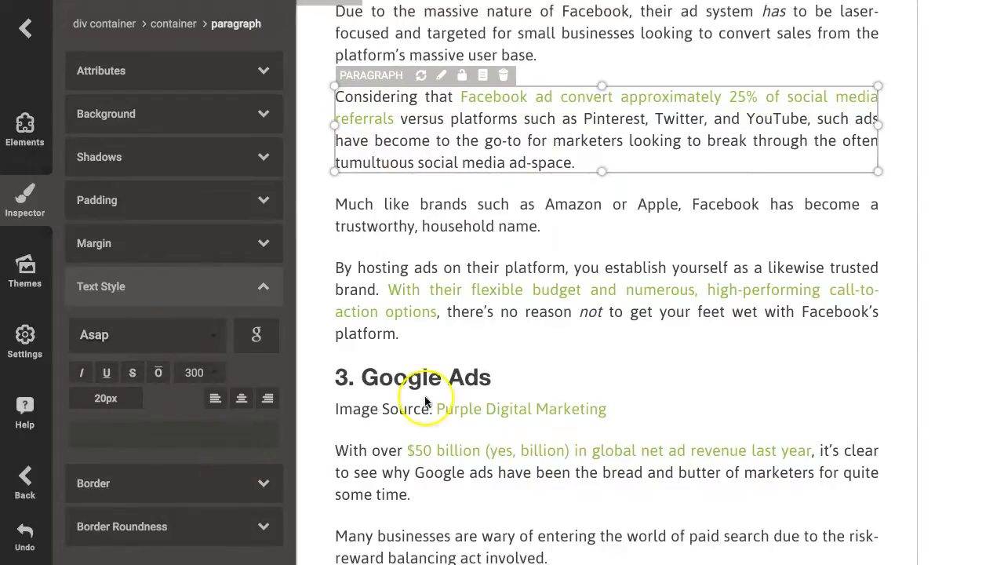
scroll(583, 430, down, 8)
scroll(588, 251, up, 1)
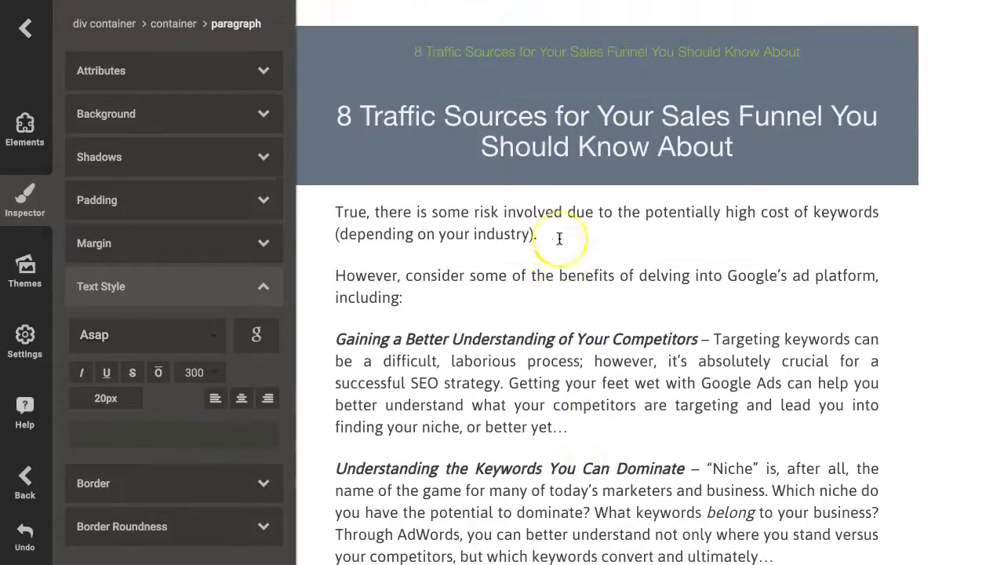
scroll(559, 239, up, 7)
scroll(639, 244, up, 3)
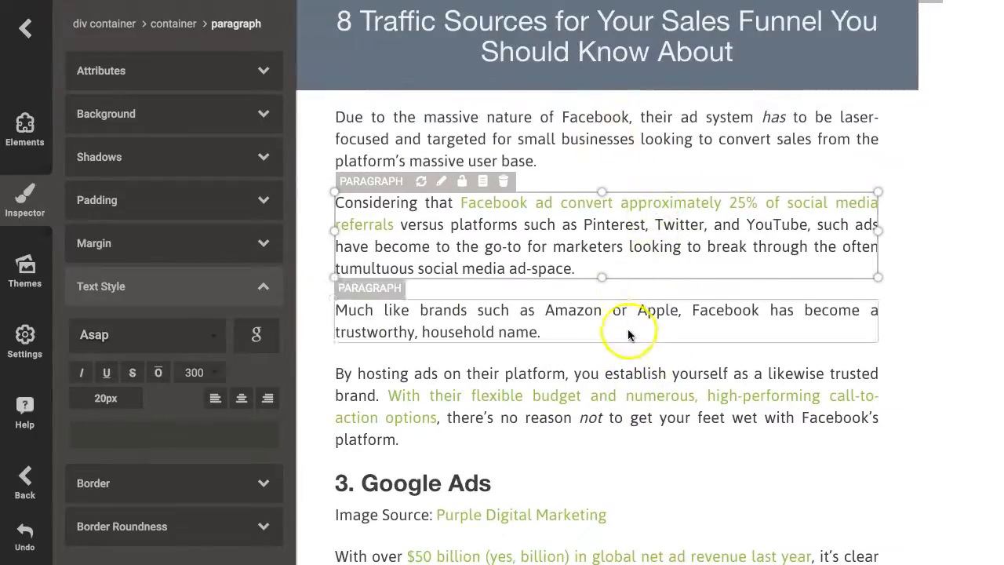
scroll(628, 335, down, 3)
scroll(564, 258, up, 2)
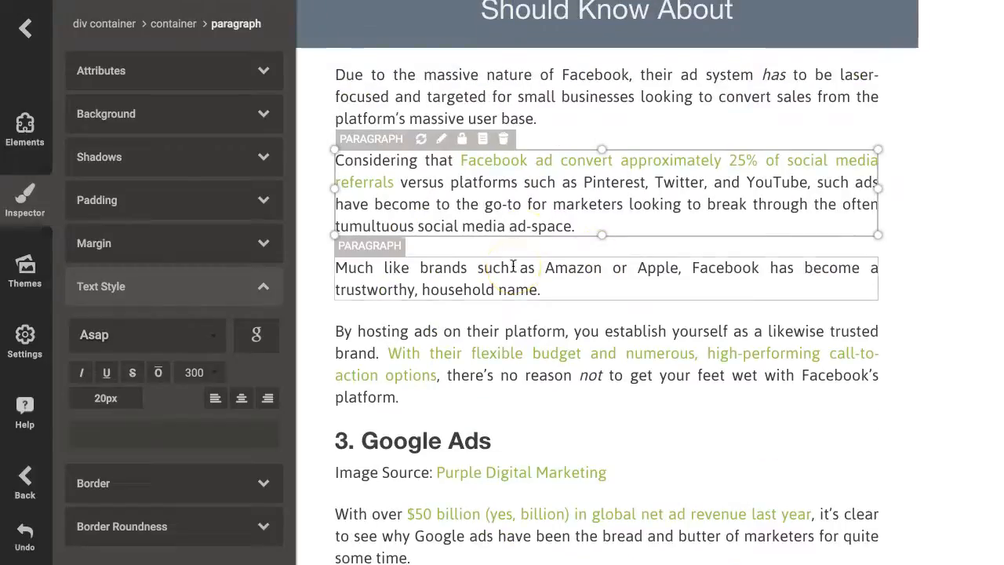
- Change the font of all text in the paragraph beginning "Due to the massive nature of Facebook" to Century Gothic
scroll(471, 157, up, 1)
click(481, 109)
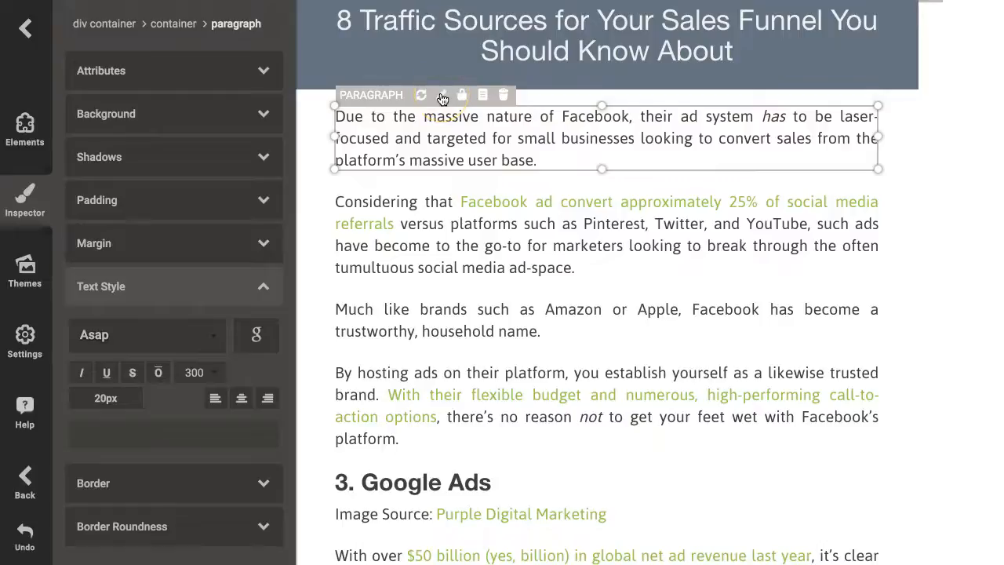
click(442, 95)
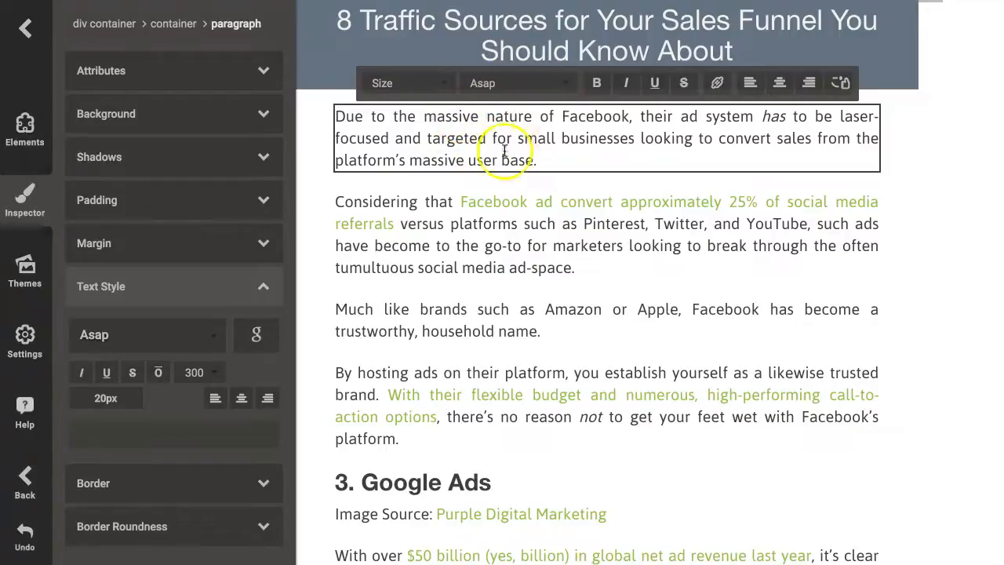
triple_click(451, 118)
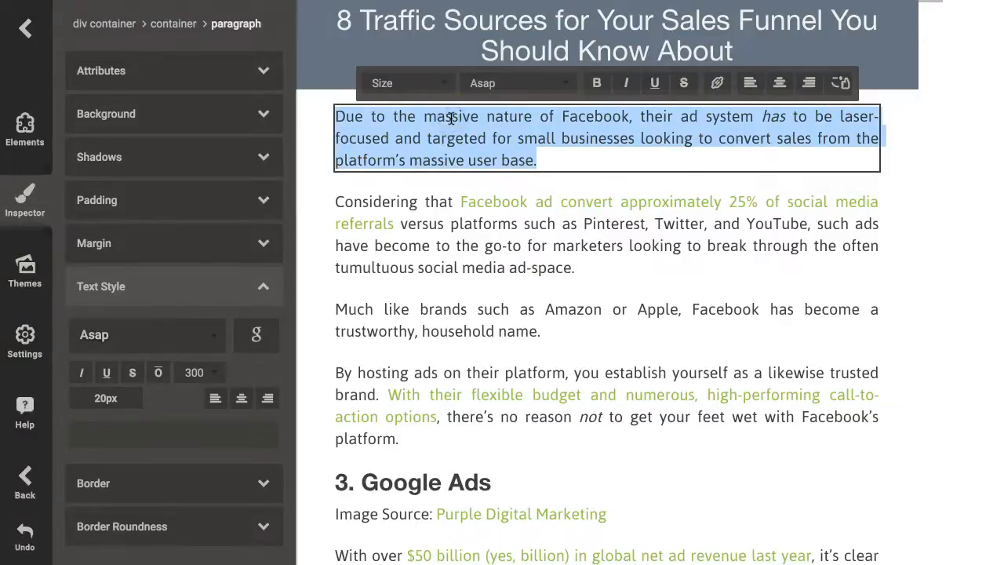
click(538, 85)
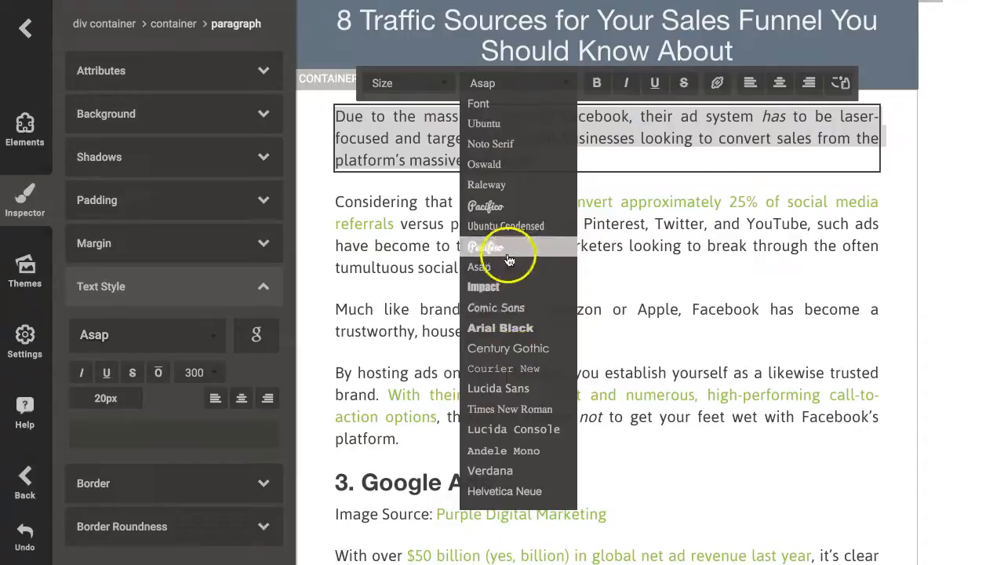
click(531, 350)
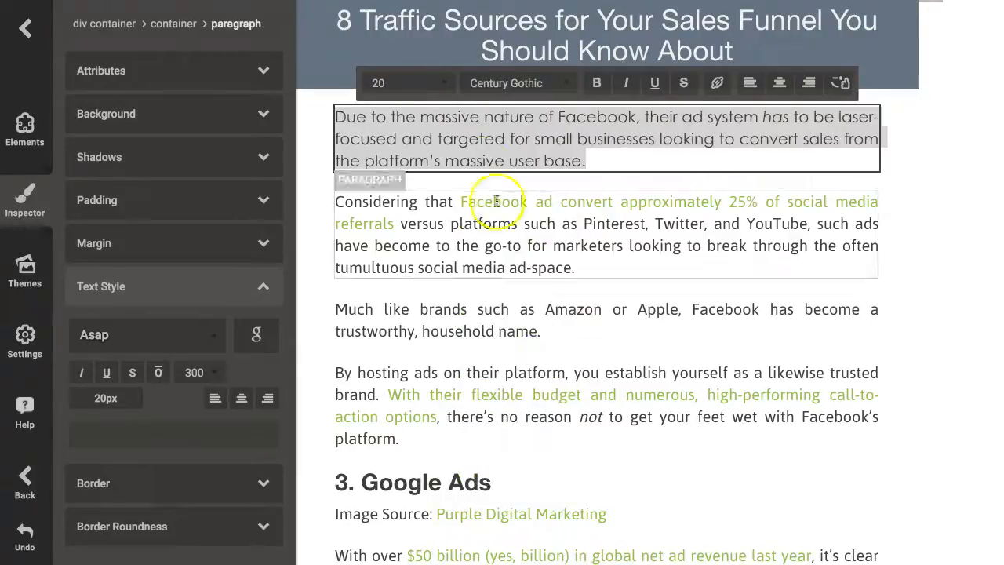
click(541, 145)
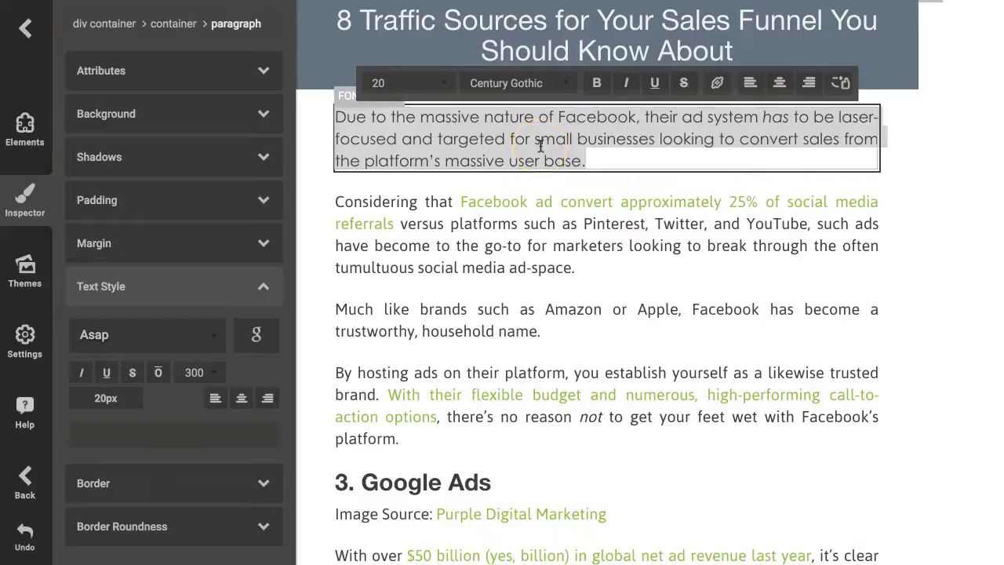
- Set the font of all text in the paragraph beginning "Due to the massive nature of Facebook" to Impact and leave text editing
click(553, 85)
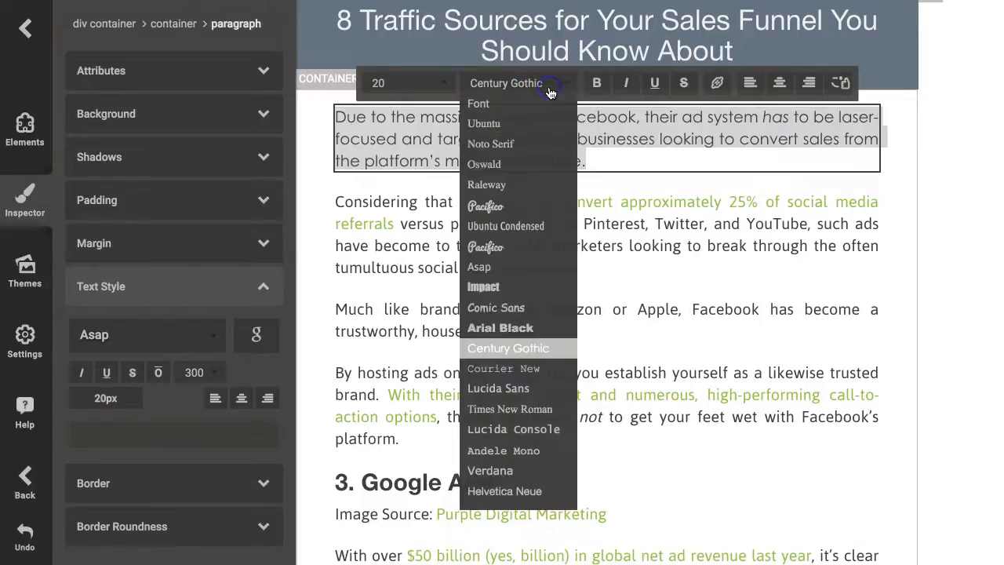
click(503, 288)
click(508, 245)
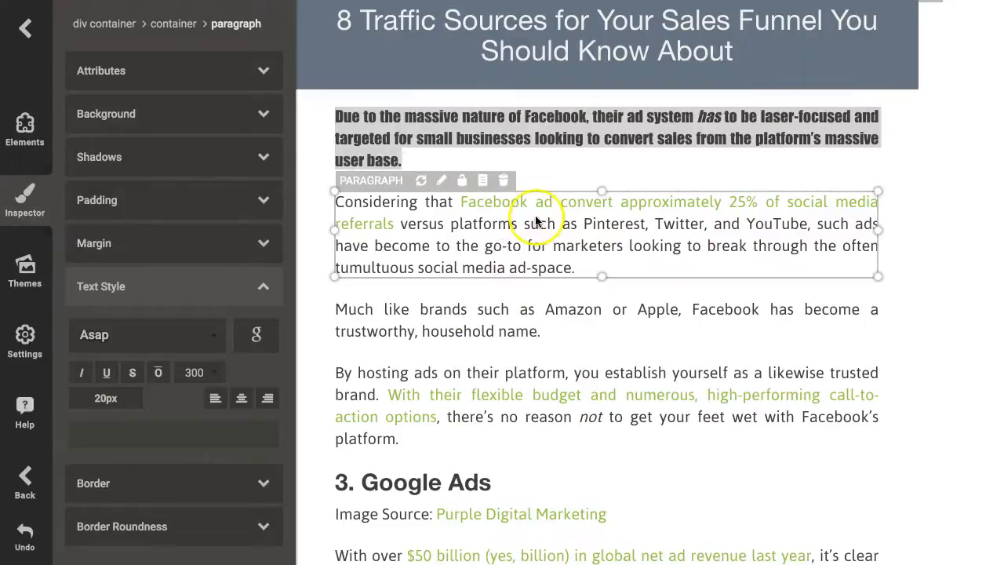
click(574, 161)
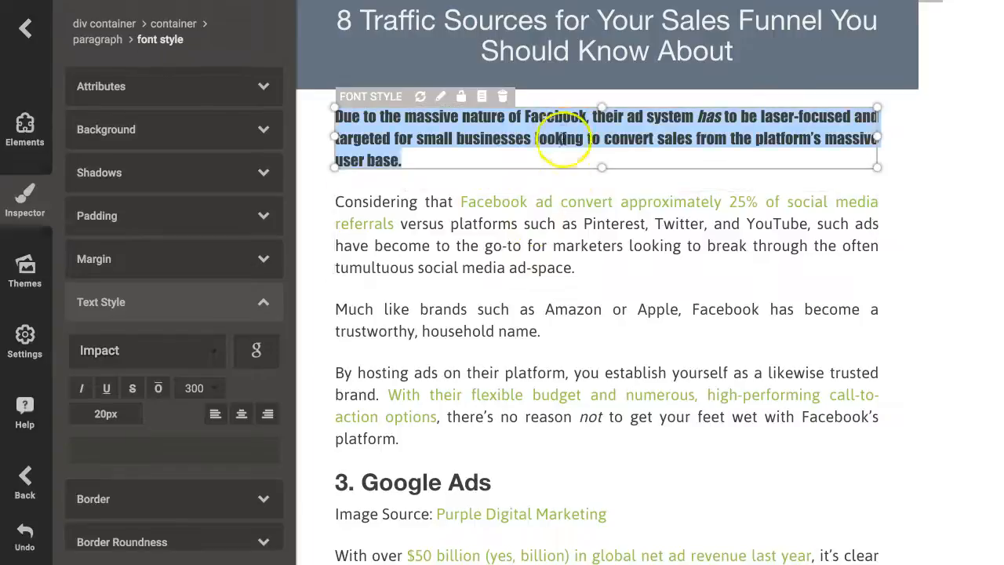
click(913, 201)
click(913, 201)
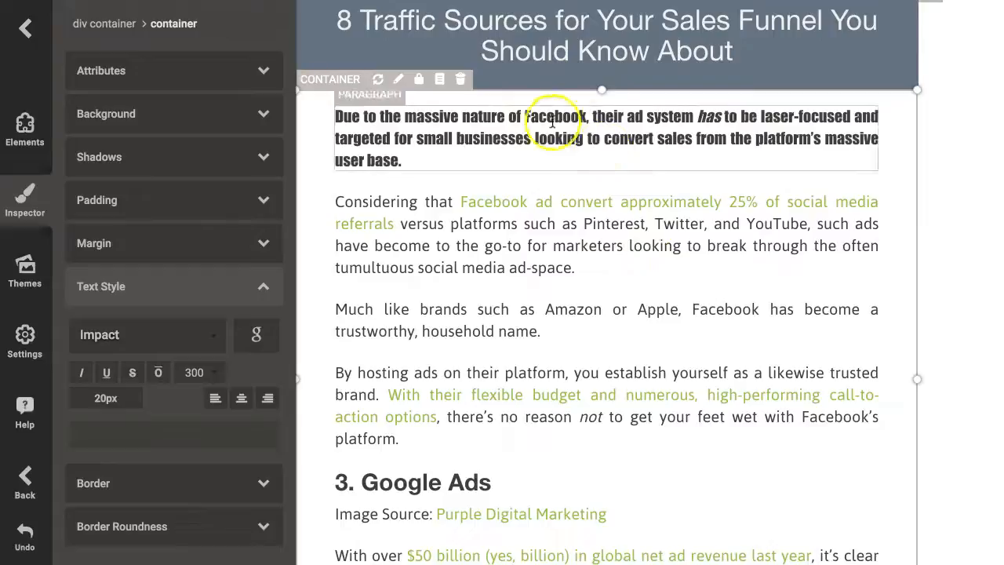
- Reopen the Impact paragraph for text editing, select all its text and look through the fonts available for it
click(527, 154)
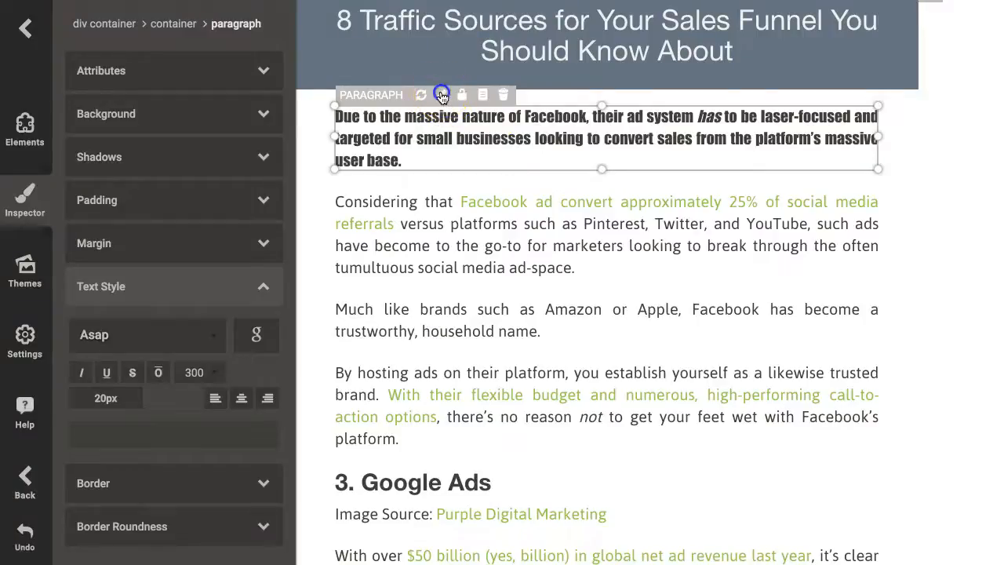
click(442, 95)
triple_click(469, 139)
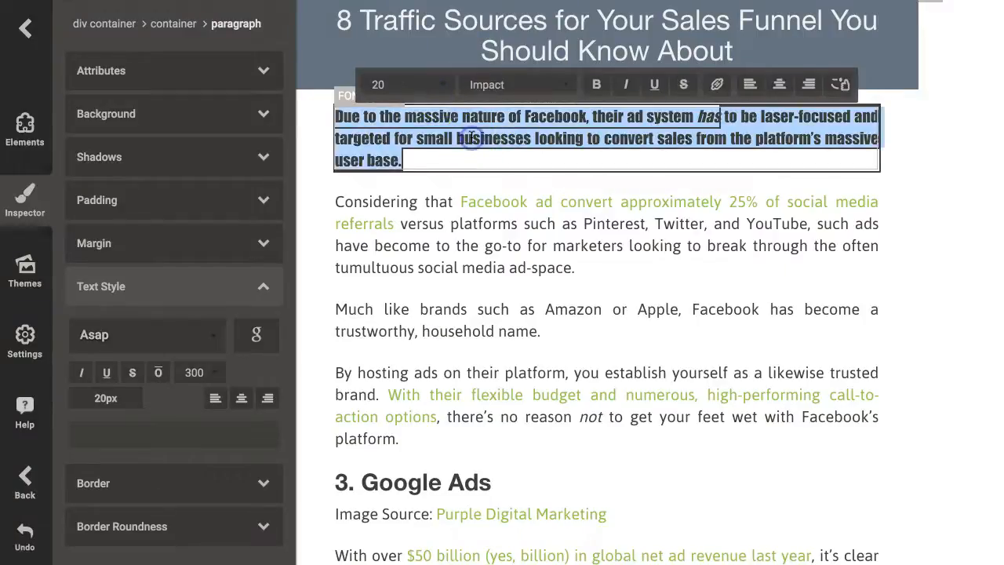
click(554, 87)
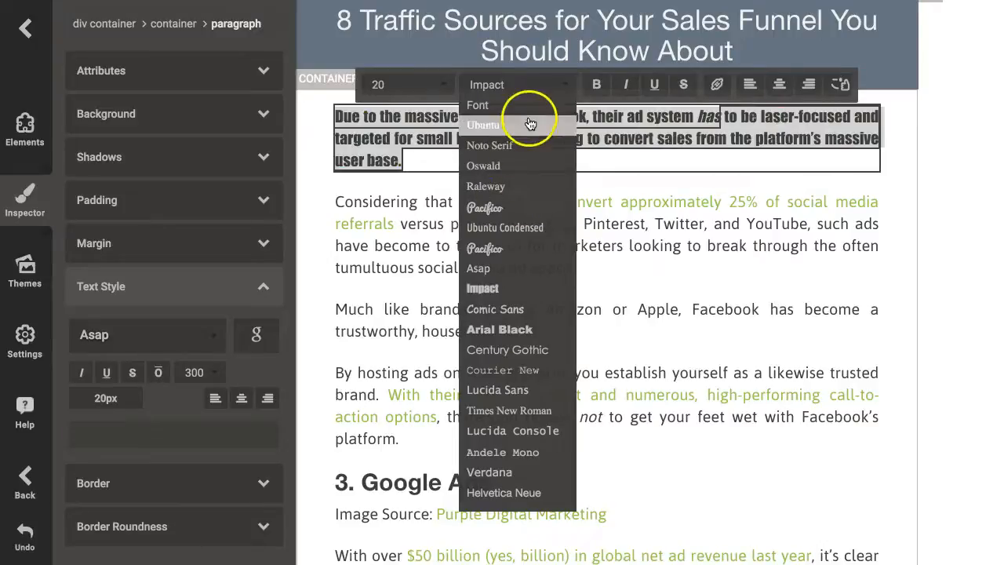
click(539, 88)
click(651, 86)
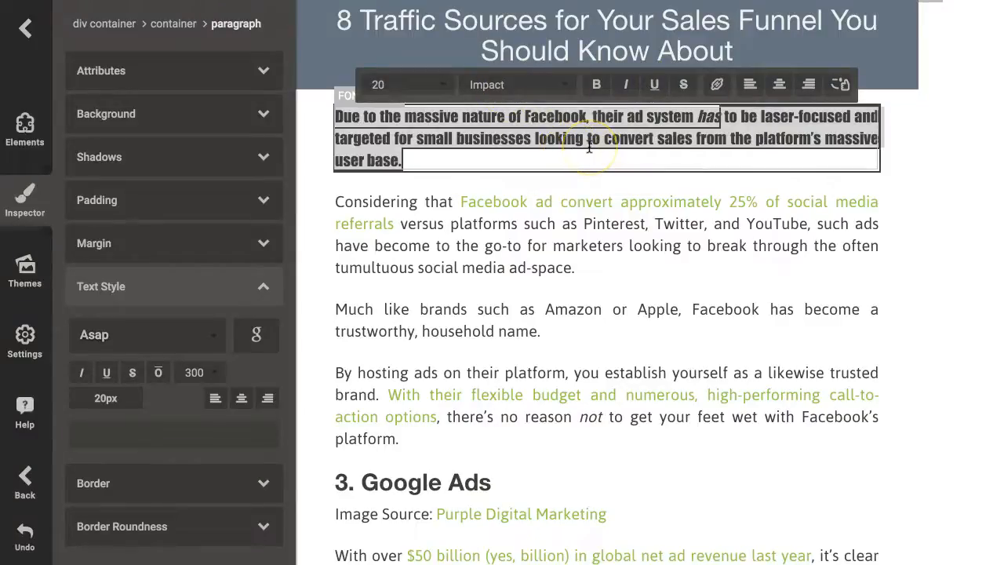
- Leave text editing and select the whole paragraph beginning "Due to the massive nature of Facebook"
click(478, 157)
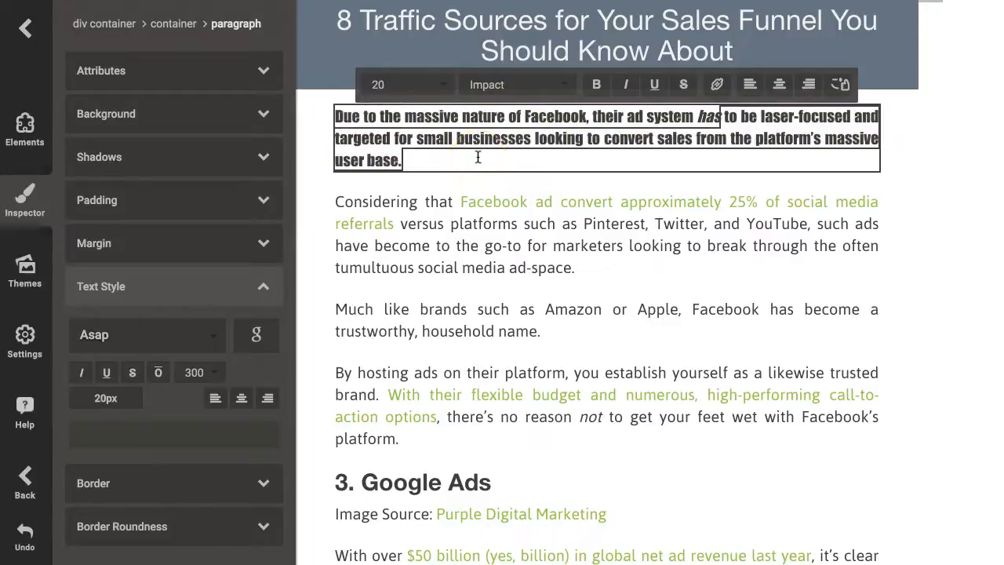
click(409, 128)
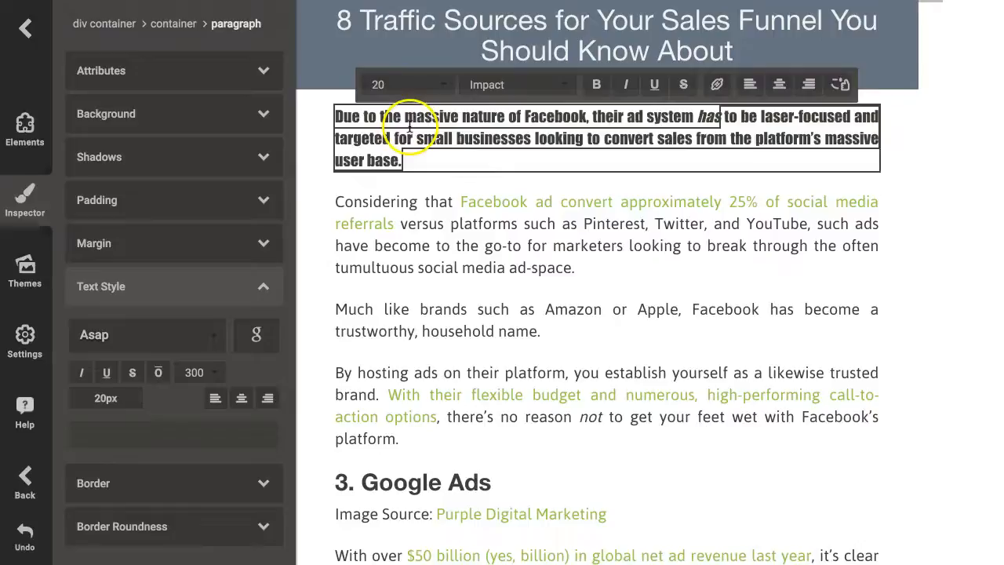
double_click(434, 114)
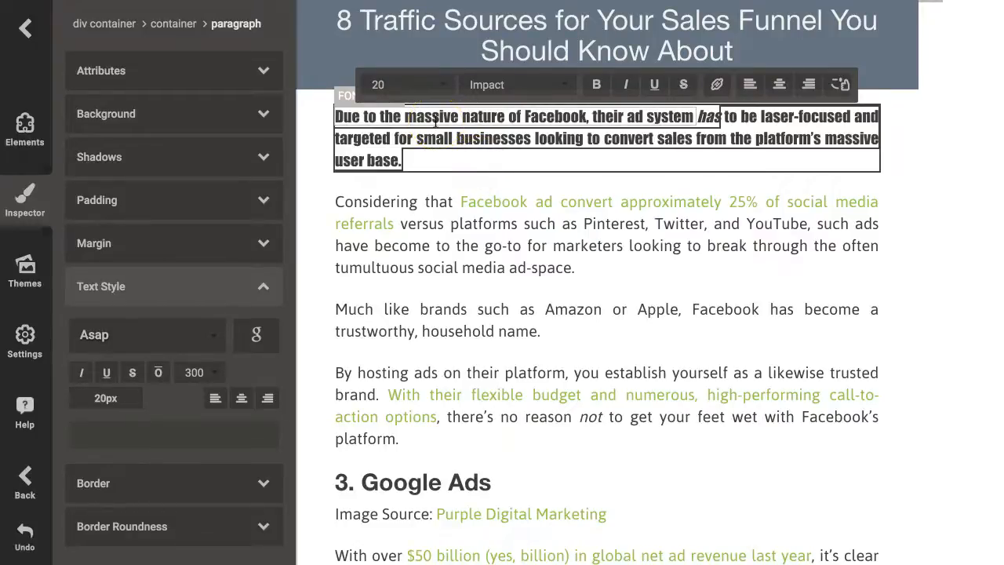
click(455, 186)
click(465, 161)
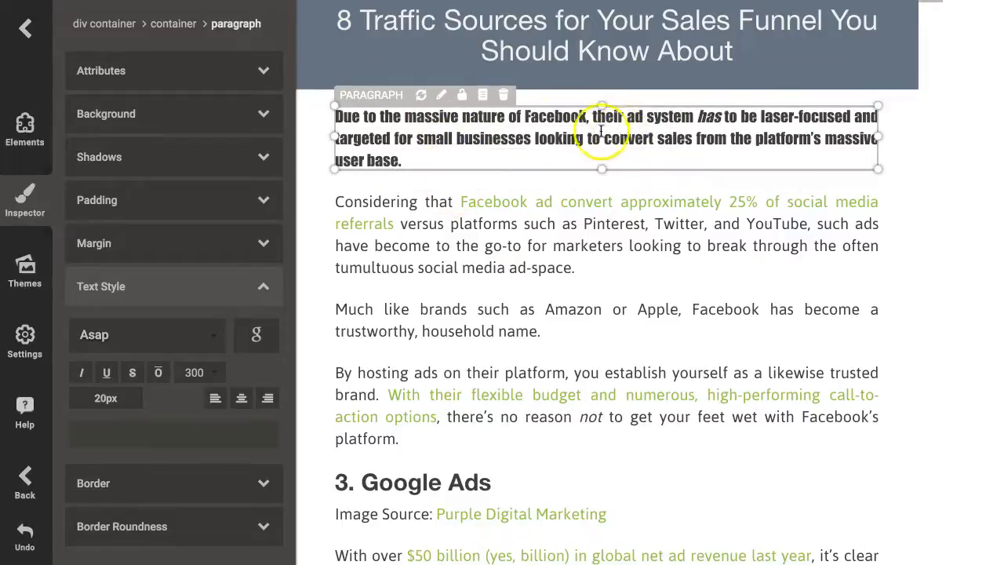